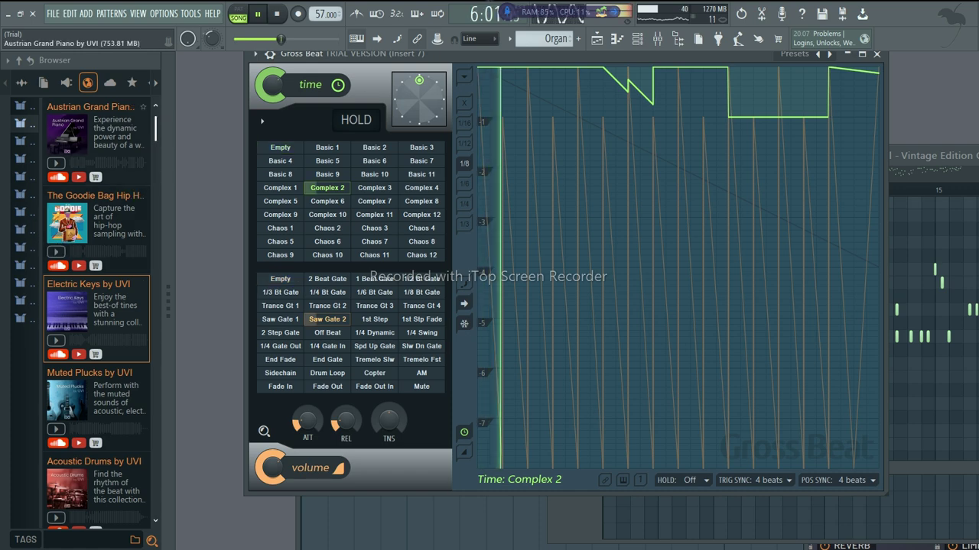
# Step: Preview the Austrian Grand Piano pack and browse down the content library to SeamlessR Monsters
pyautogui.click(56, 163)
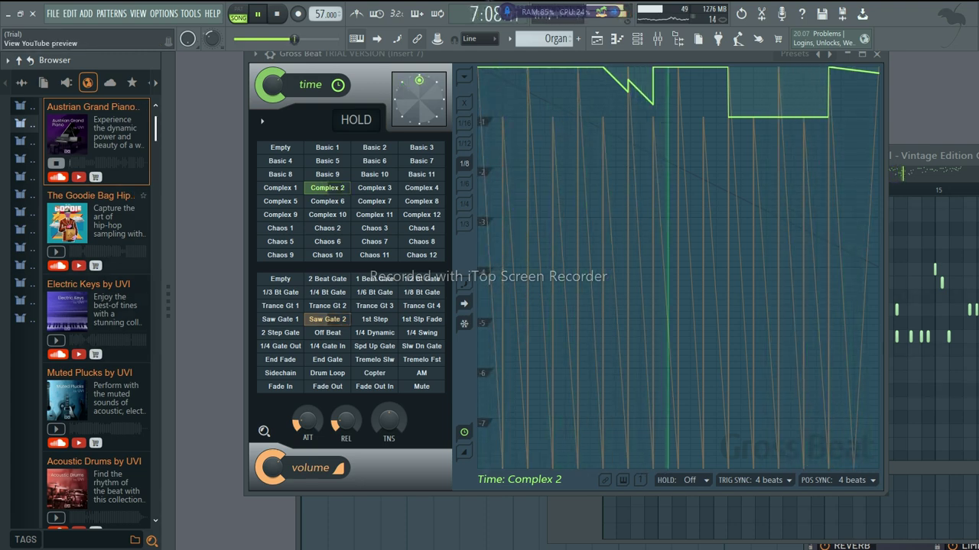
pyautogui.scroll(-10, 96, 306)
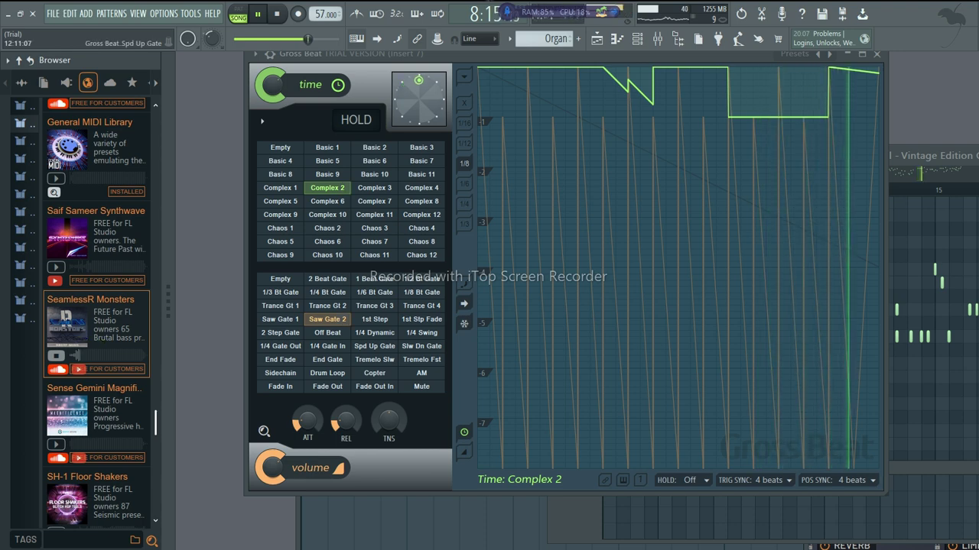
# Step: Audition the 2 Step Gate and Trance Gt 4 volume slots with the Complex 9, Complex 11 and Basic 11 time slots
pyautogui.click(280, 333)
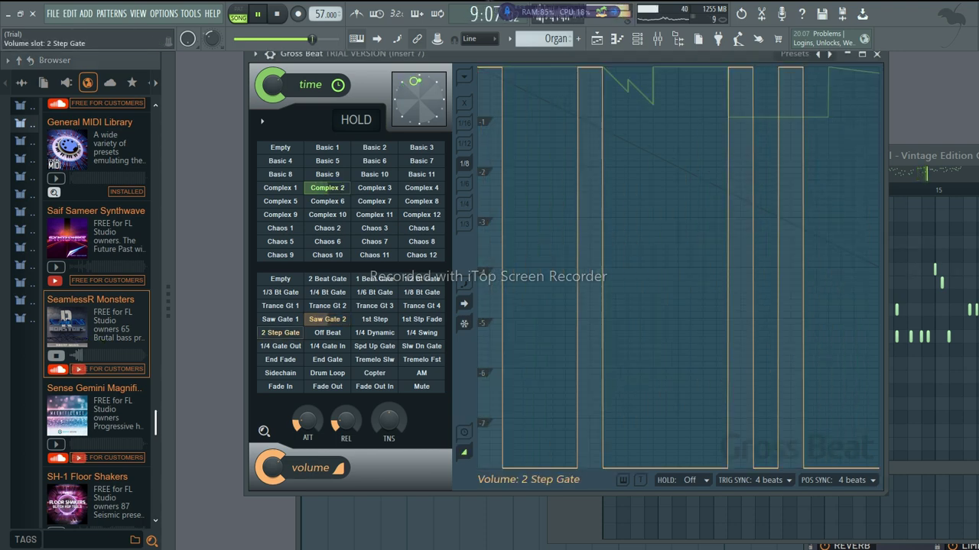
pyautogui.click(280, 214)
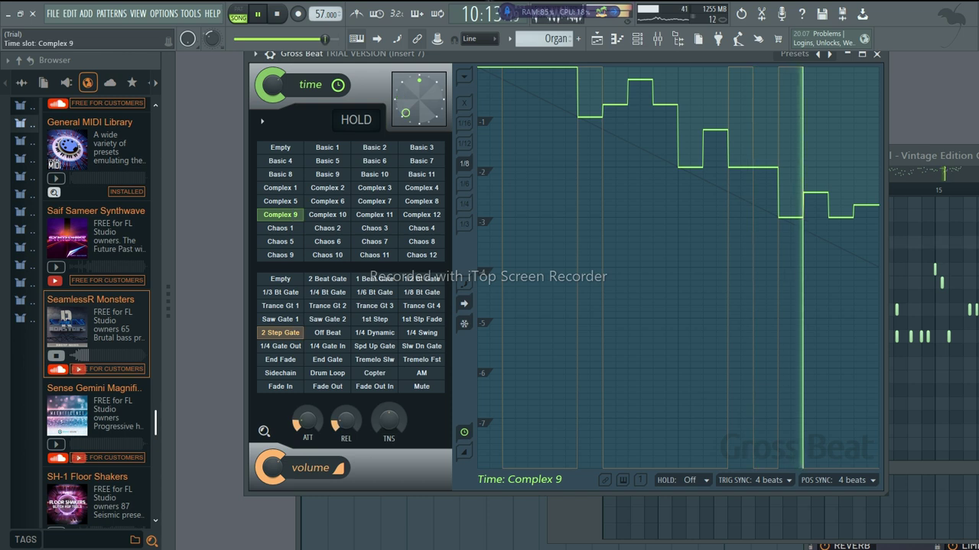
pyautogui.click(421, 306)
pyautogui.click(374, 214)
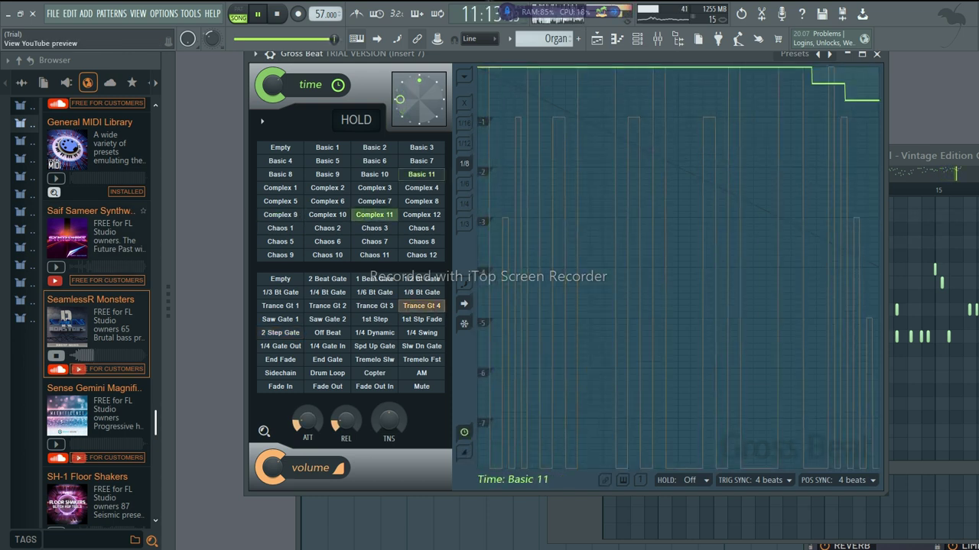
pyautogui.click(421, 174)
pyautogui.press('XF86AudioRaiseVolume')
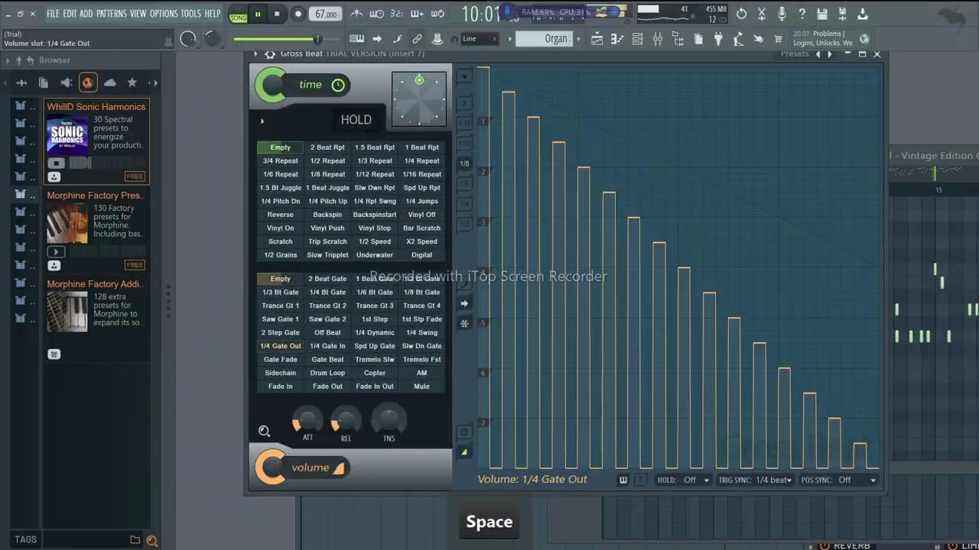
# Step: Audition the 1/4 Pitch Dn time slot with Hold enabled, the Vinyl Off time slot and the Off Beat volume slot
pyautogui.click(280, 202)
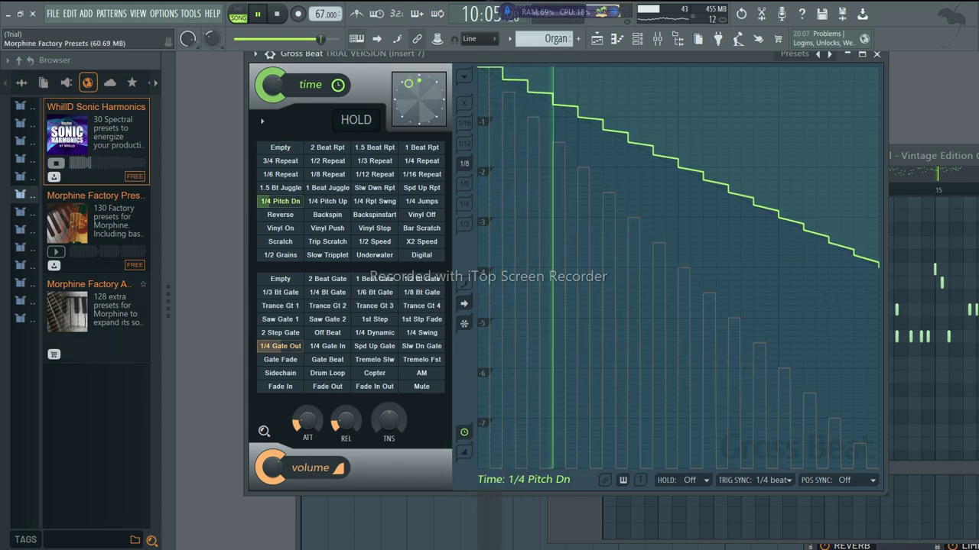
pyautogui.click(357, 120)
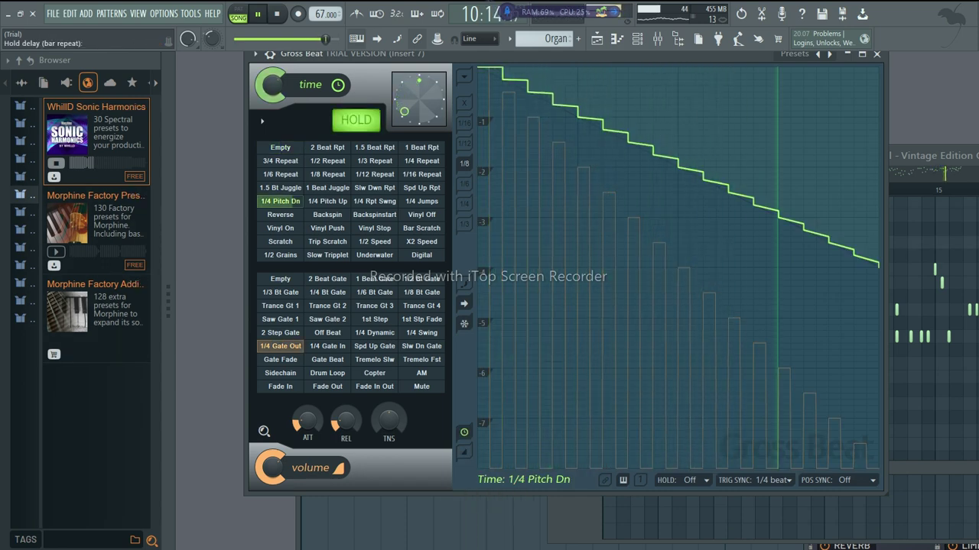
pyautogui.click(421, 215)
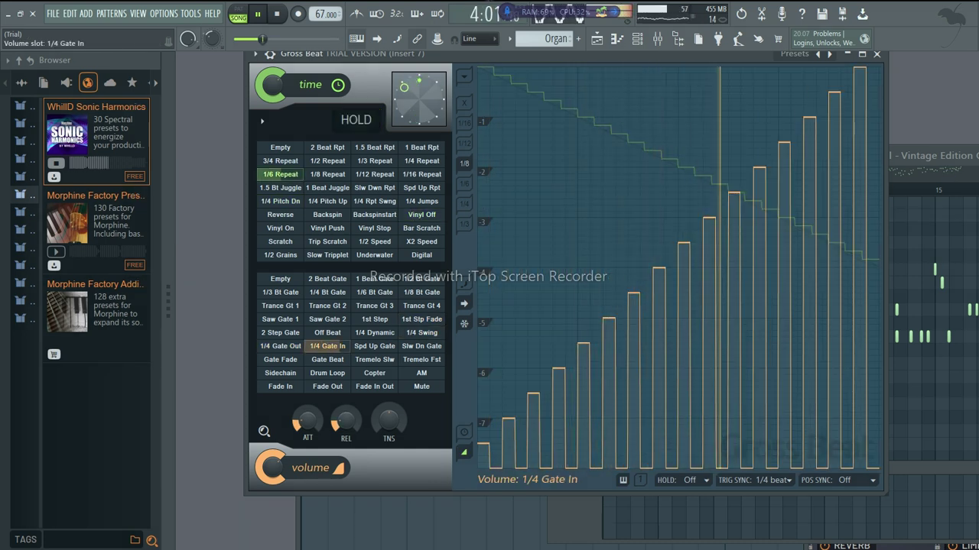
pyautogui.click(327, 333)
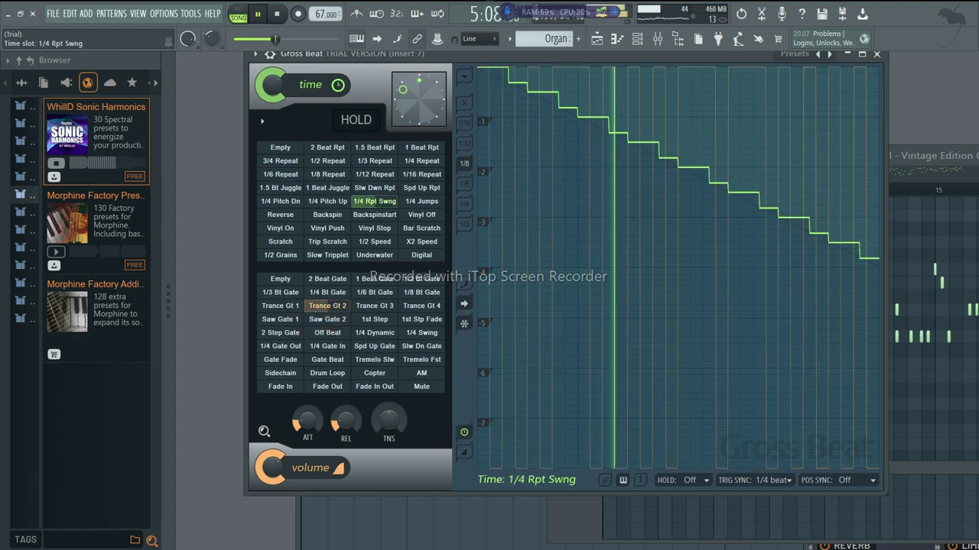
# Step: Switch Gross Beat's time effect through 1/12 Repeat, 1/4 Pitch Up, Backspin, 1/3 Repeat and Trip Scratch
pyautogui.click(374, 174)
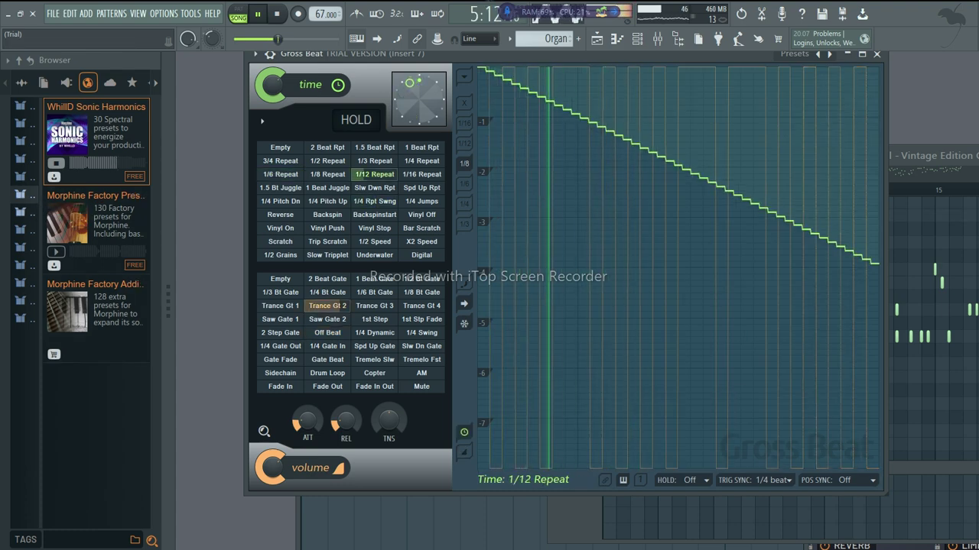
pyautogui.click(327, 201)
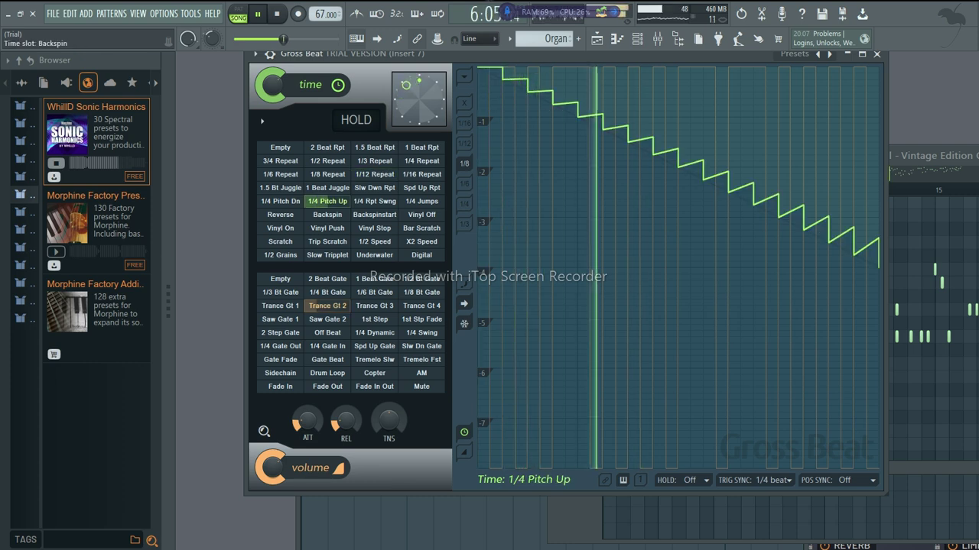
pyautogui.click(327, 215)
pyautogui.click(375, 160)
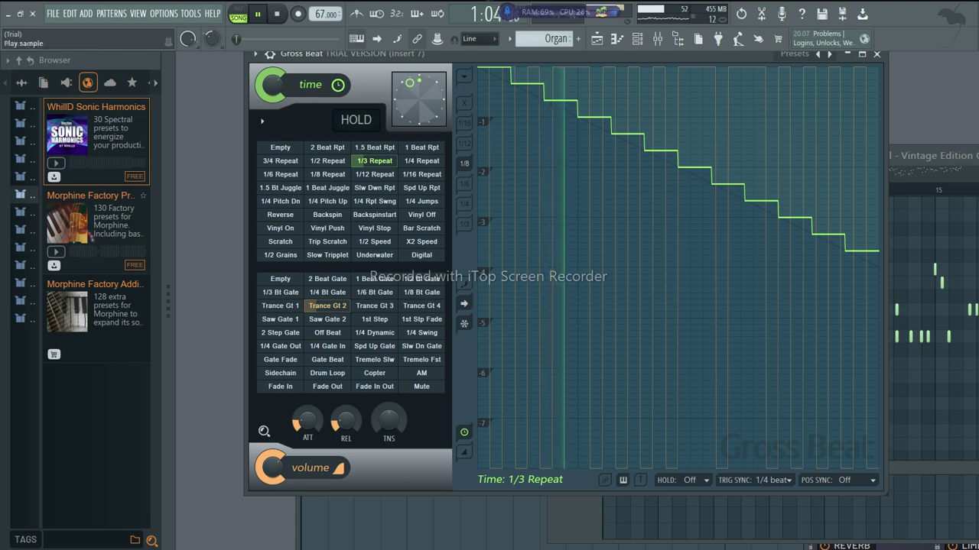
pyautogui.click(327, 242)
# Step: Switch the volume effect through Off Beat, Saw Gate 2, Trance Gt 2 and 1/4 Gate In
pyautogui.click(327, 333)
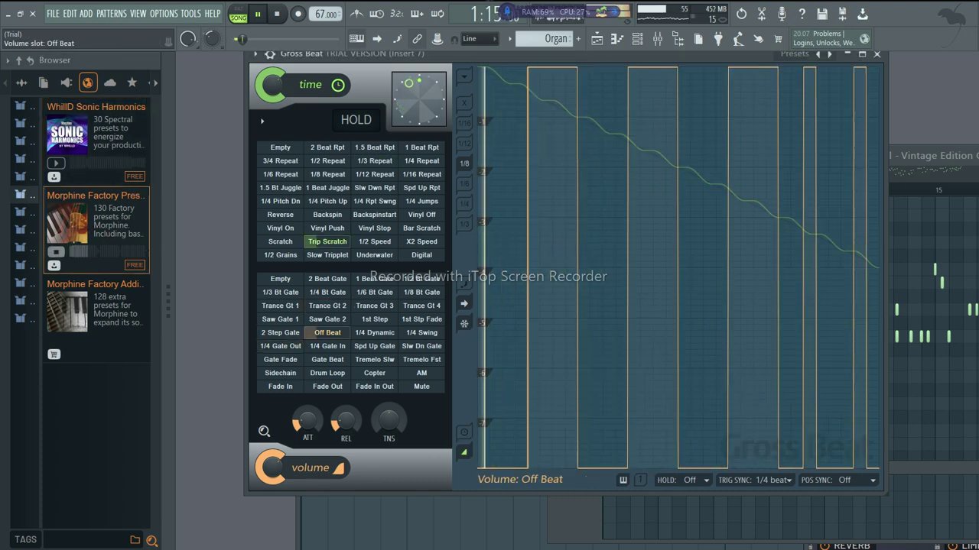
pyautogui.click(328, 320)
pyautogui.click(327, 306)
pyautogui.click(327, 347)
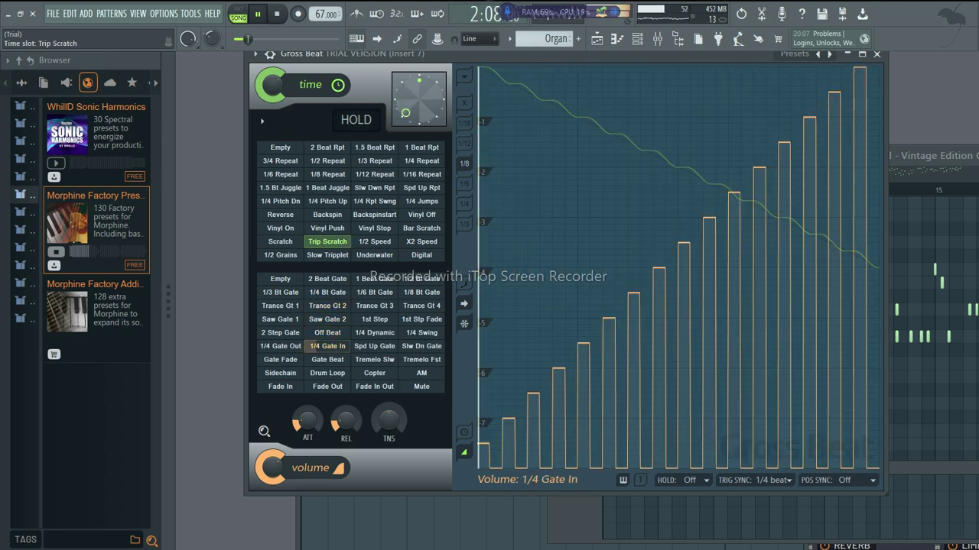
# Step: Audition the Vinyl Push, Reverse and Backspin time slots together with the 1/4 Gate Out volume slot
pyautogui.click(328, 229)
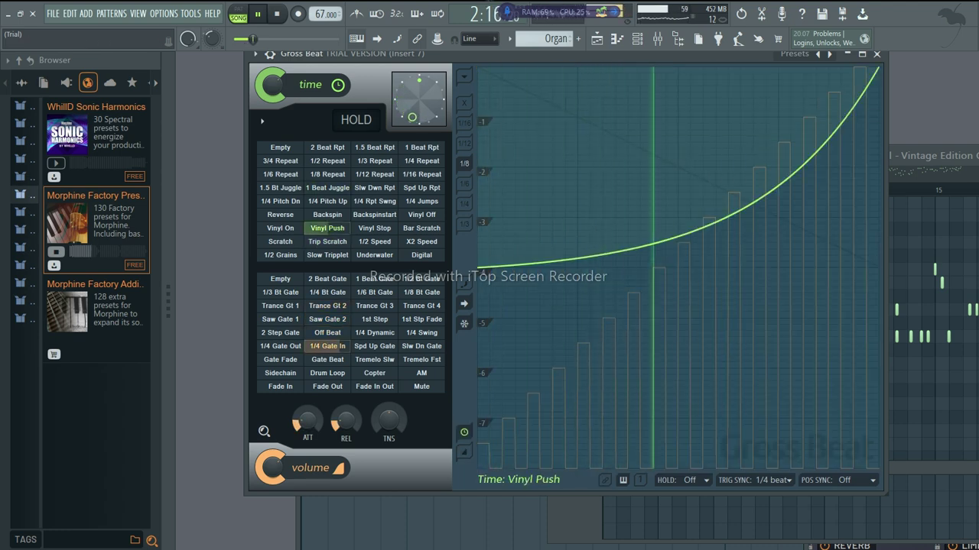
pyautogui.click(281, 346)
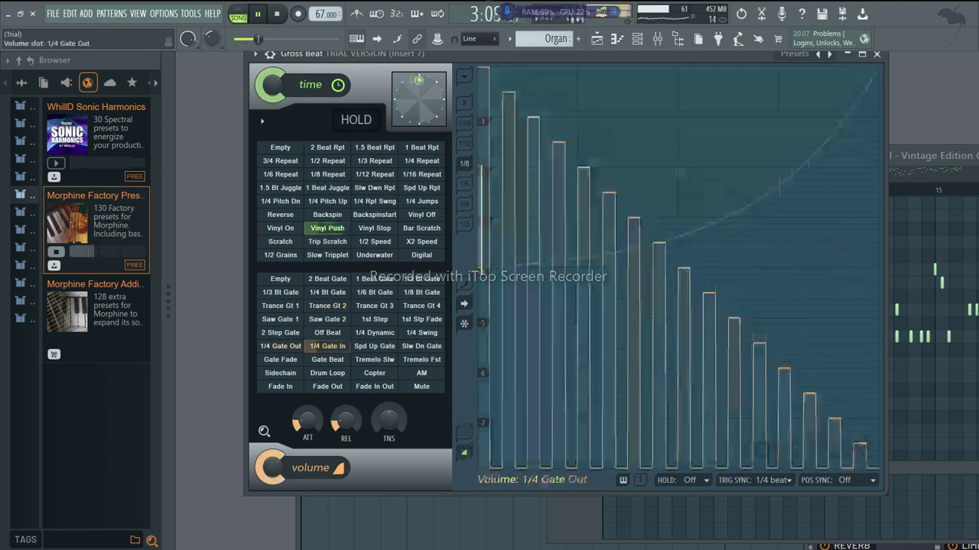
pyautogui.click(280, 214)
pyautogui.click(328, 214)
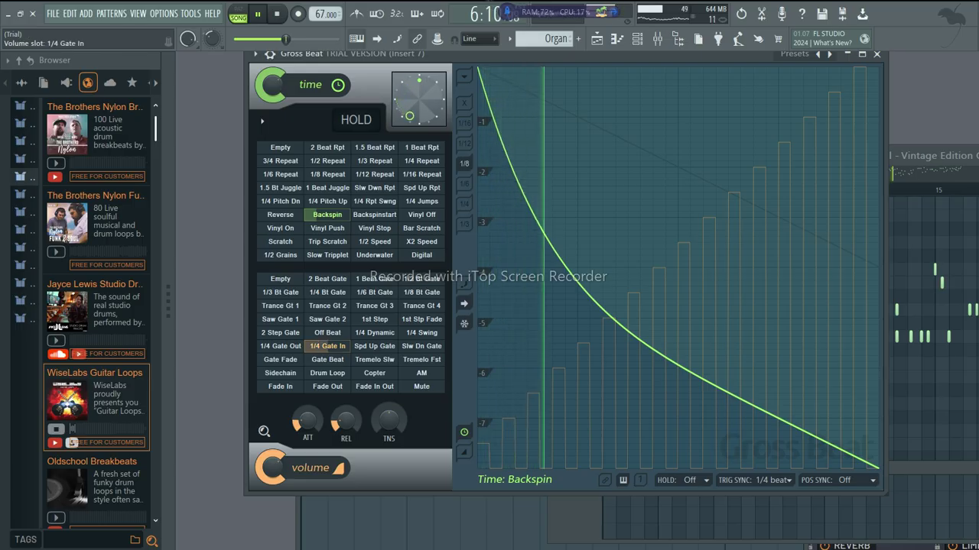
# Step: Combine the Saw Gate 2 volume slot with the Vinyl Off time slot and dismiss the trial notice
pyautogui.click(327, 320)
pyautogui.click(421, 215)
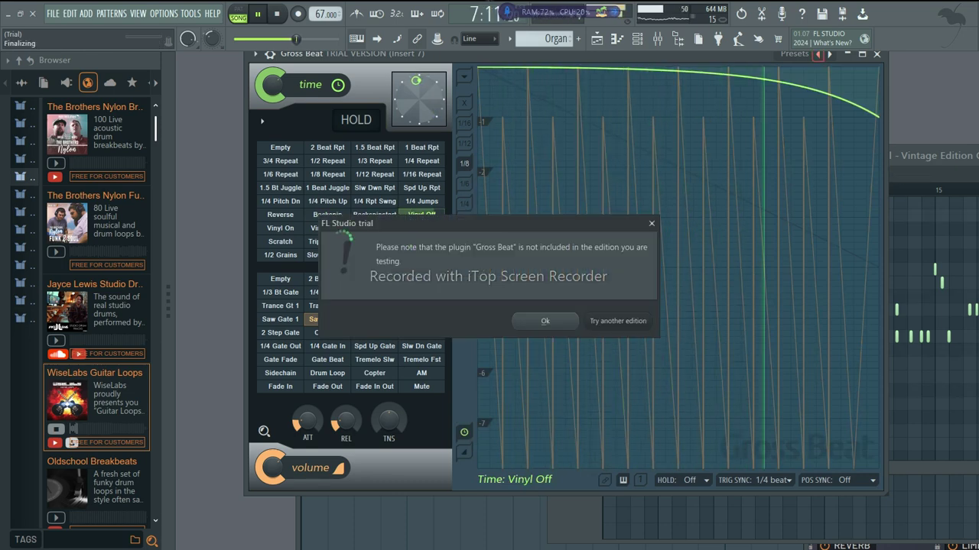
pyautogui.press('space')
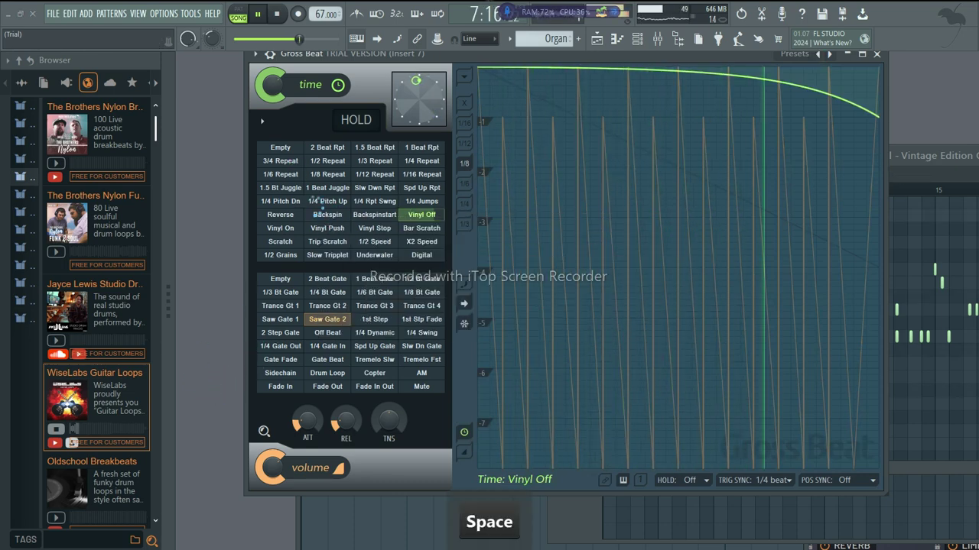
# Step: Audition the Mirrors, Frenchy and Tequila time slots with the Happy Oct volume slot
pyautogui.click(321, 212)
pyautogui.click(328, 319)
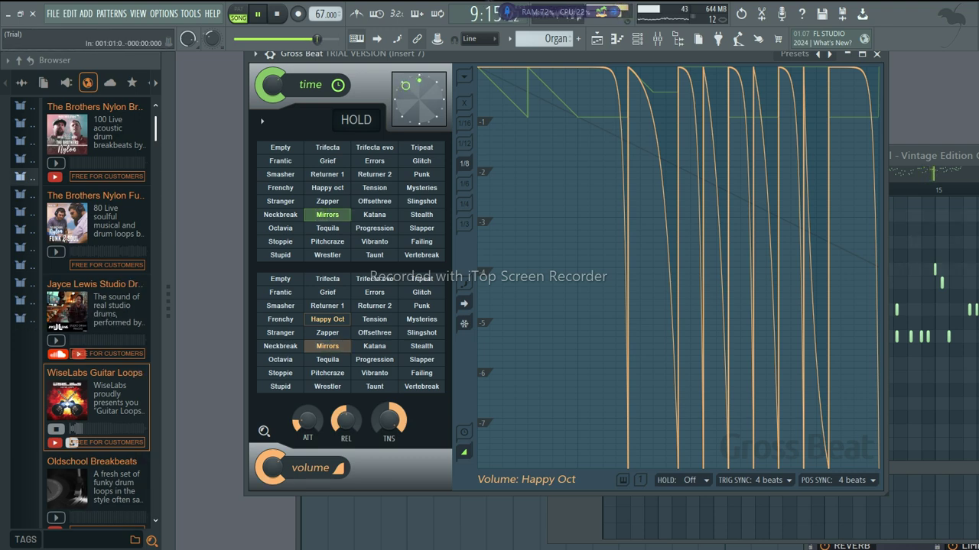
pyautogui.click(280, 187)
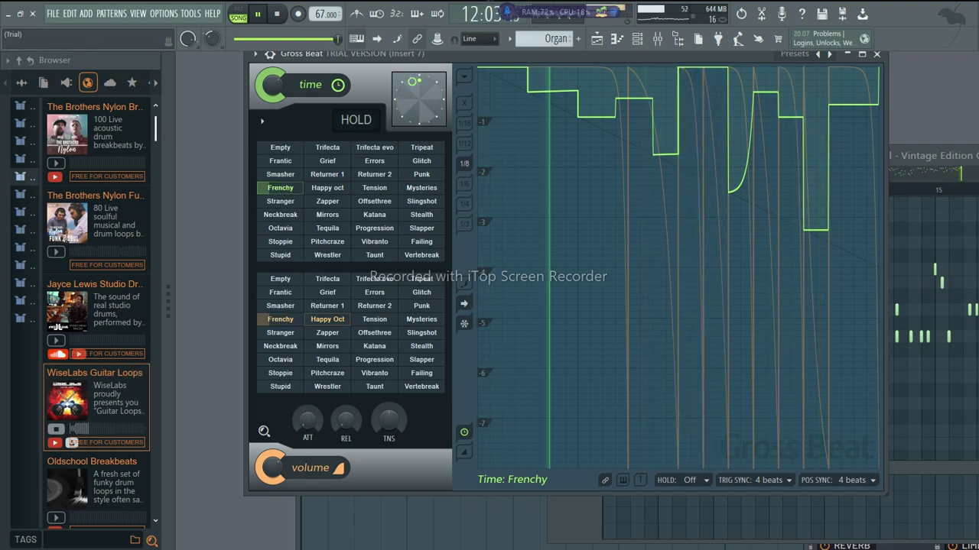
pyautogui.click(327, 229)
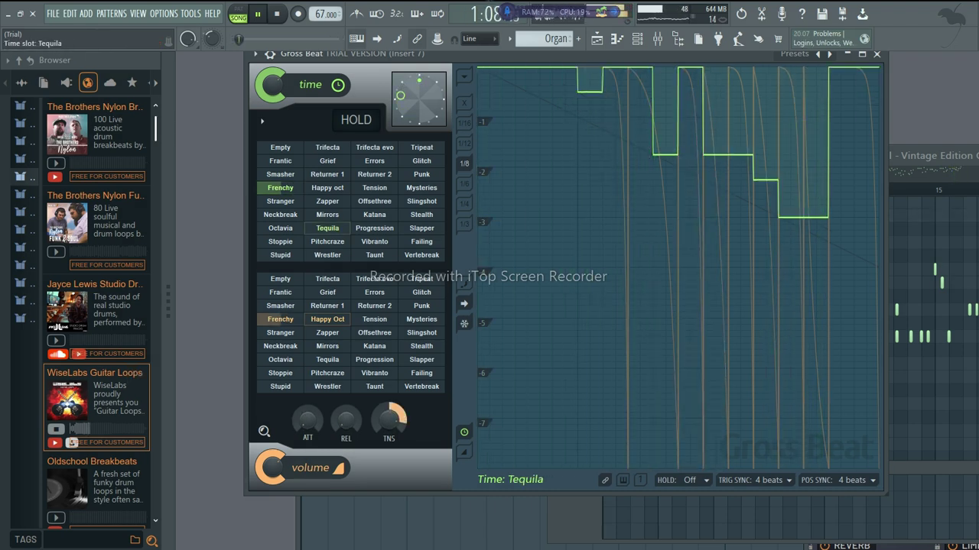
# Step: Audition the Pitchcraze and Happy Oct volume slots with the Mirrors and Neckbreak time slots
pyautogui.click(327, 373)
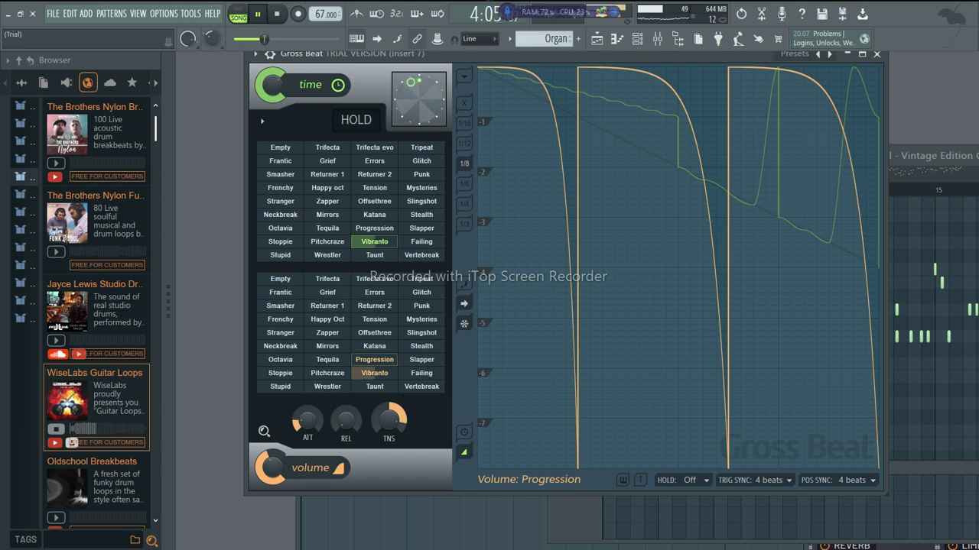
pyautogui.click(327, 215)
pyautogui.click(327, 319)
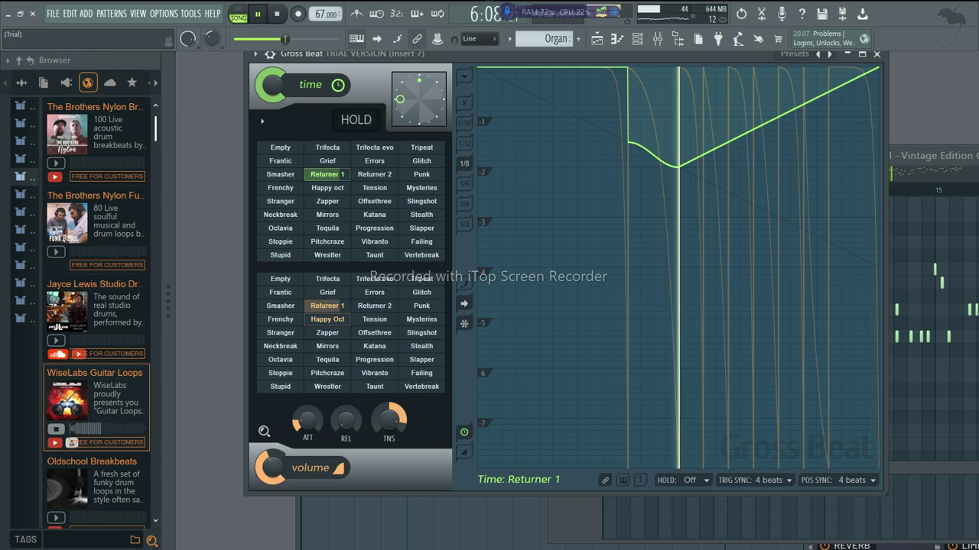
pyautogui.click(280, 215)
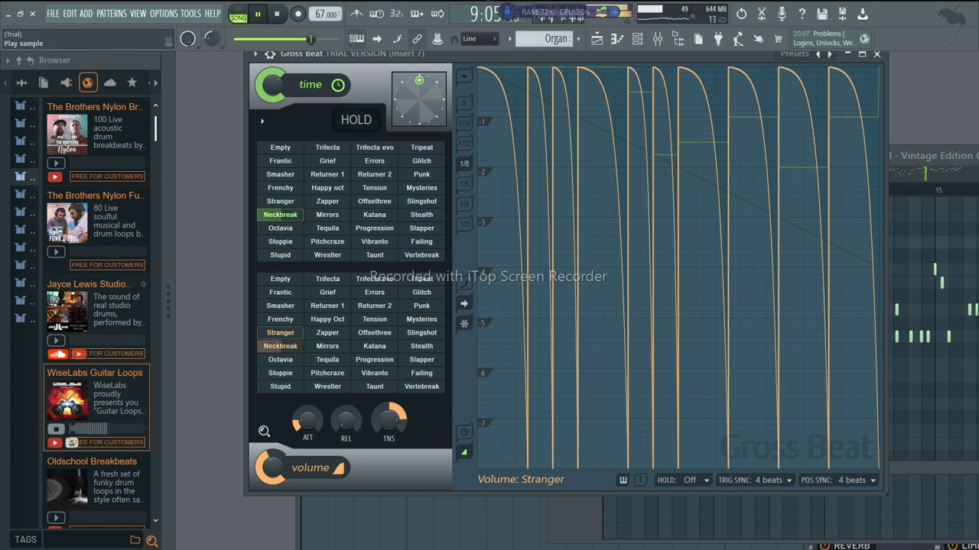
# Step: Preview the LollieVox Vocal Loops pack in the content library and display its download and tag options
pyautogui.click(107, 442)
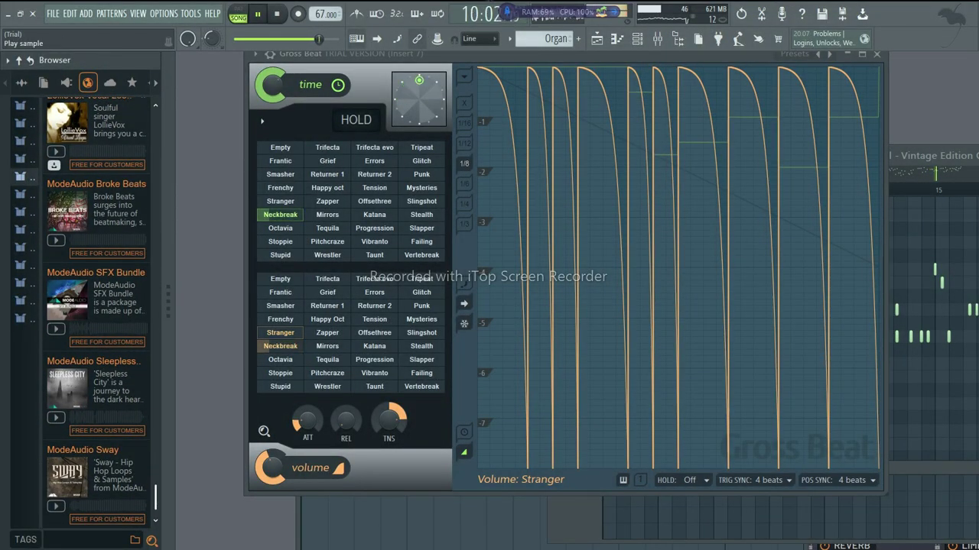
pyautogui.click(57, 151)
pyautogui.rightClick(68, 160)
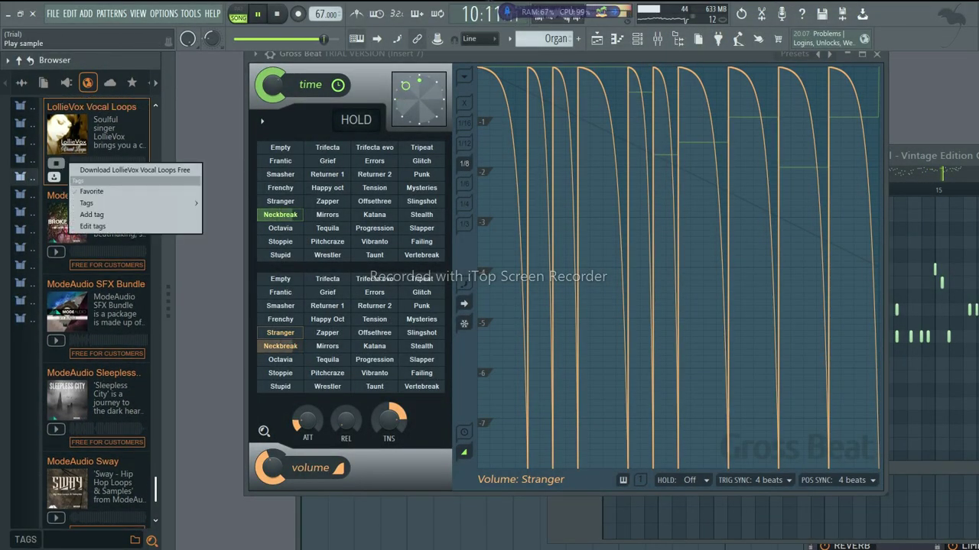
# Step: Audition the Returner 1, Trifecta and Tequila time slots with the Zapper, Grief and Fade In Out volume slots
pyautogui.click(327, 175)
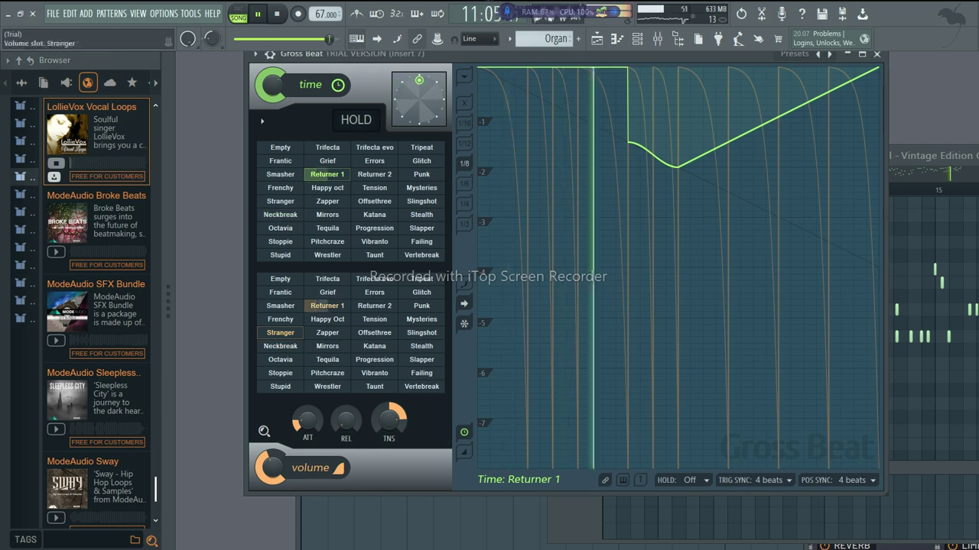
pyautogui.click(328, 332)
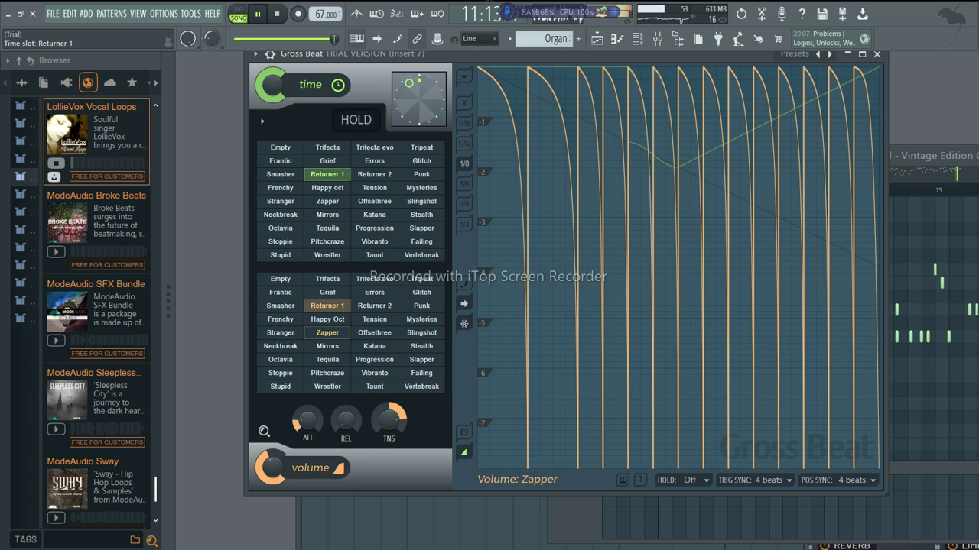
pyautogui.click(327, 292)
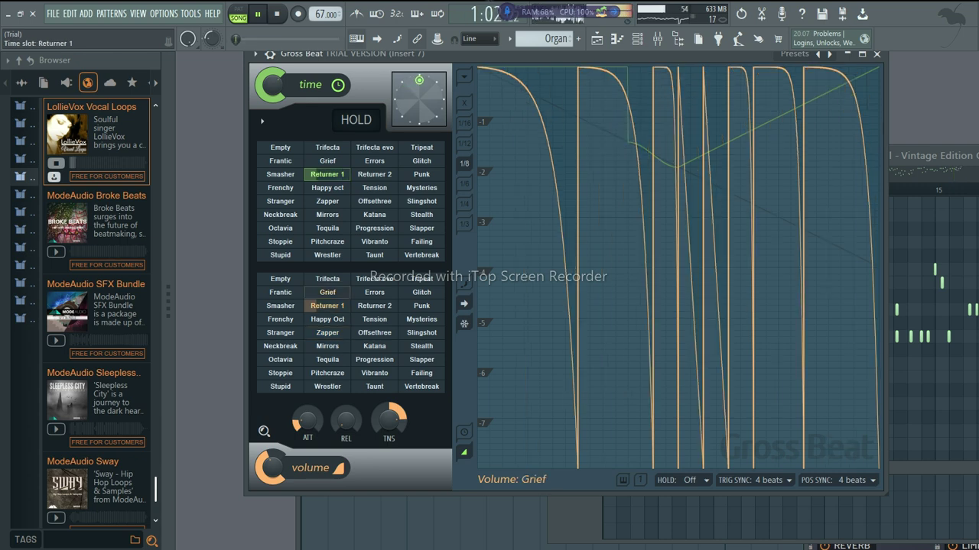
pyautogui.click(328, 148)
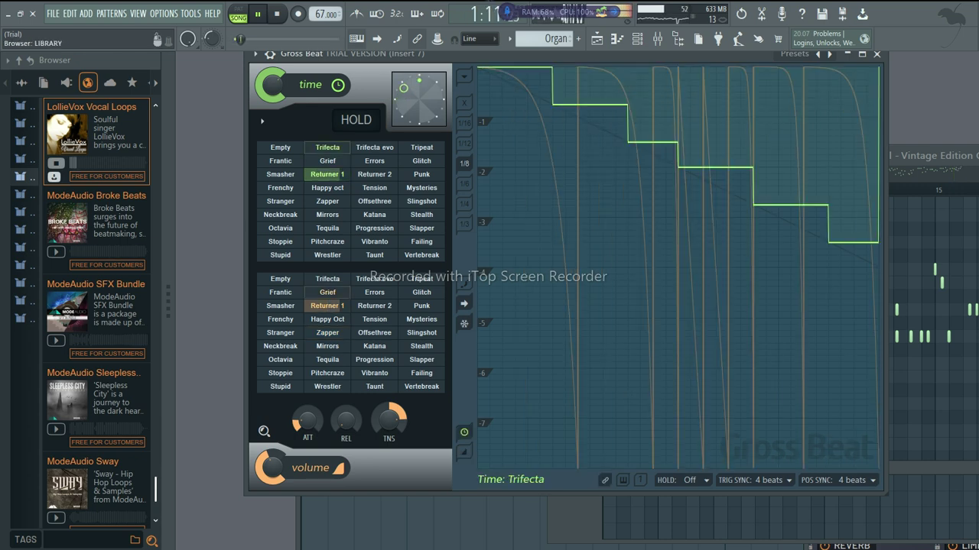
pyautogui.click(327, 228)
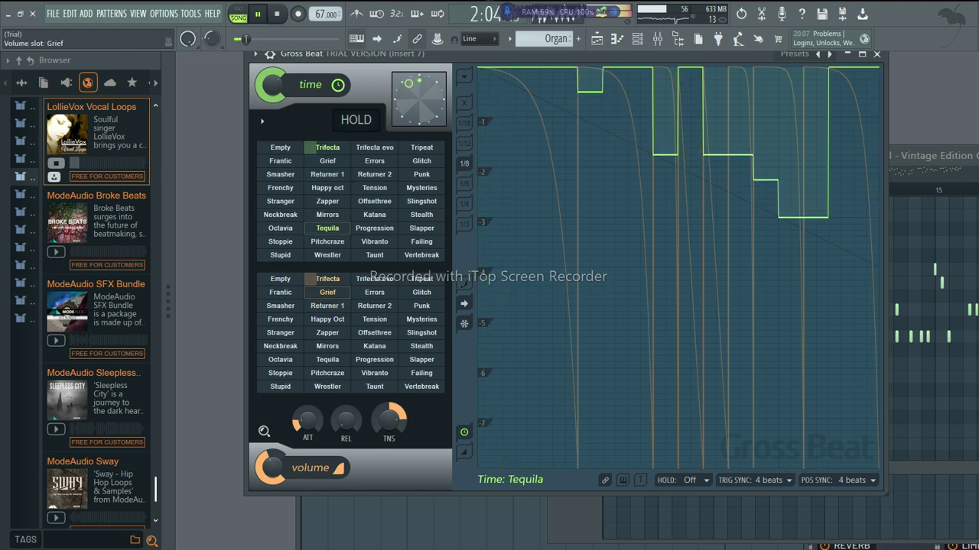
pyautogui.rightClick(321, 360)
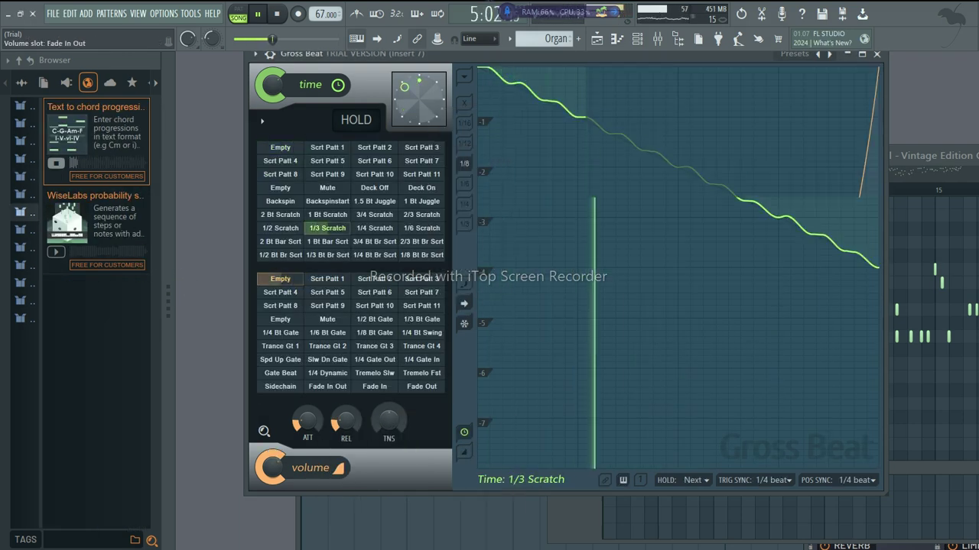
pyautogui.click(327, 386)
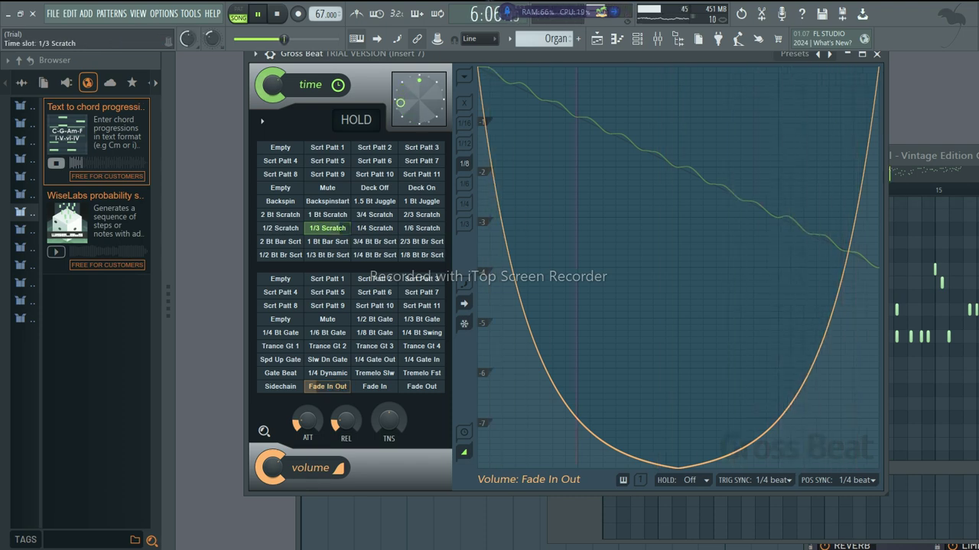
# Step: Audition the Scrt Patt 11 time slot with the Scrt Patt 11 volume slot
pyautogui.click(421, 175)
pyautogui.click(421, 306)
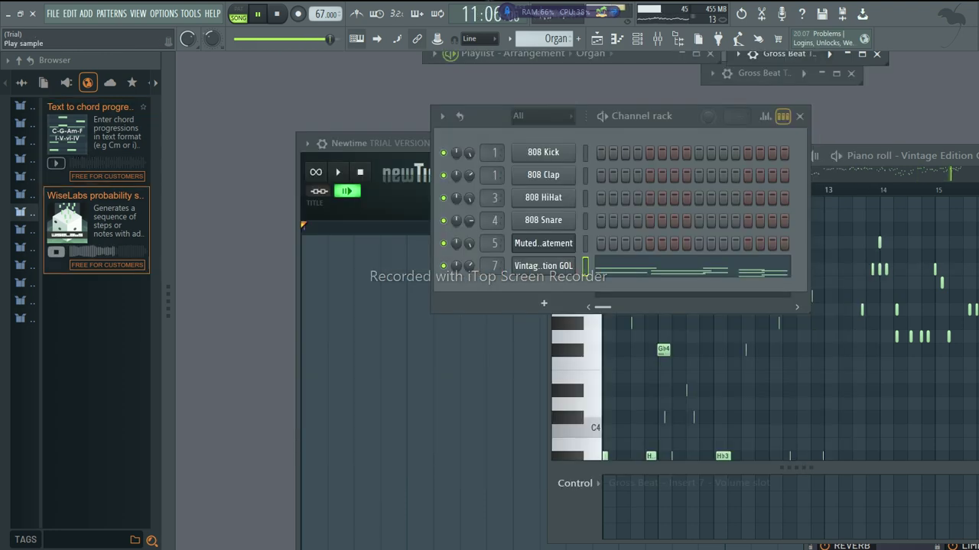
# Step: Show all folders in the browser and audition the Gated volume slot in the Gross Beat on Insert 3
pyautogui.click(21, 82)
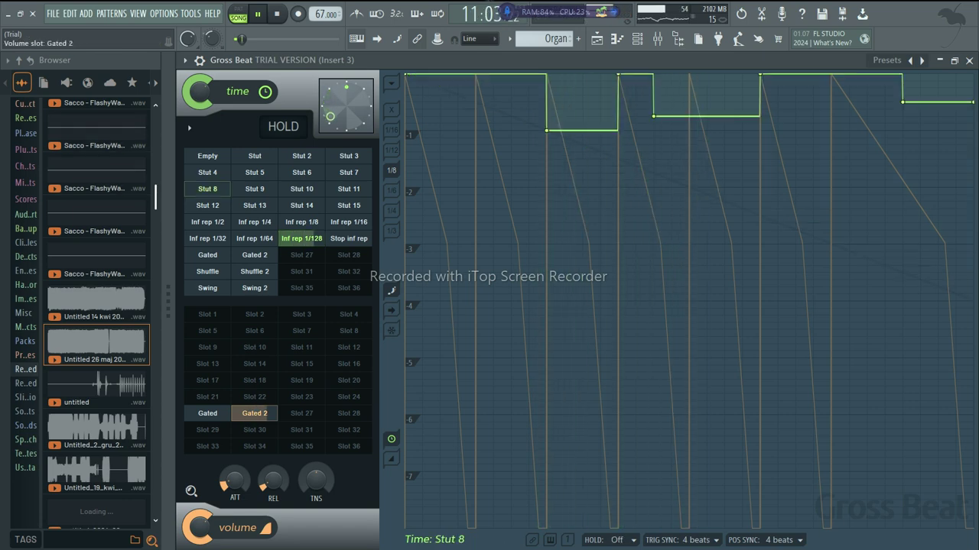
pyautogui.click(207, 414)
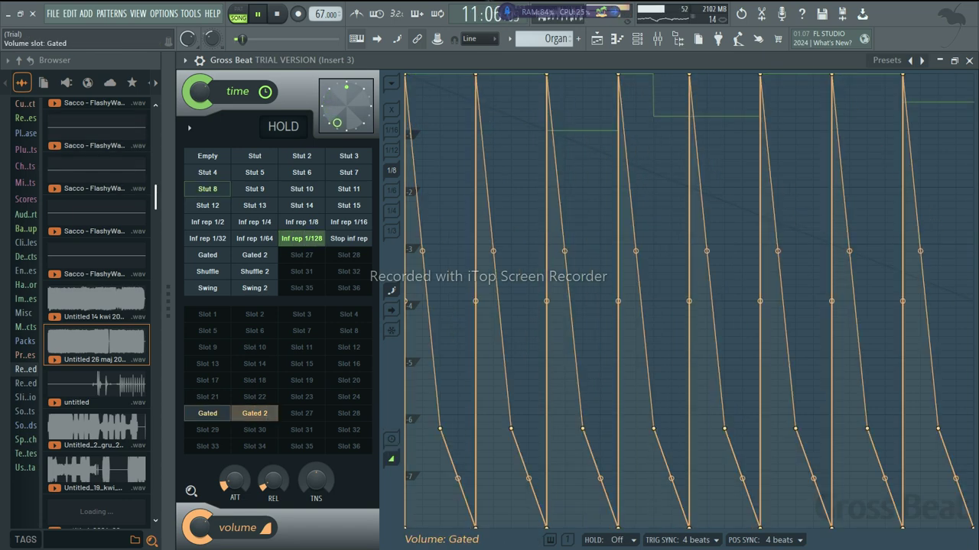
pyautogui.press('space')
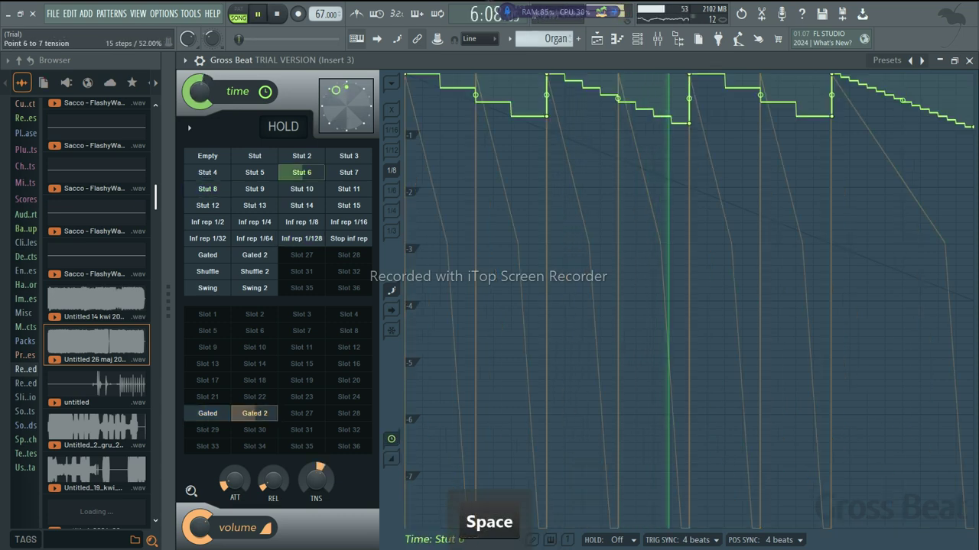
# Step: Bring up the Gross Beat on Insert 7 and audition the Stut 15 time slot with the Gated volume slot
pyautogui.click(862, 53)
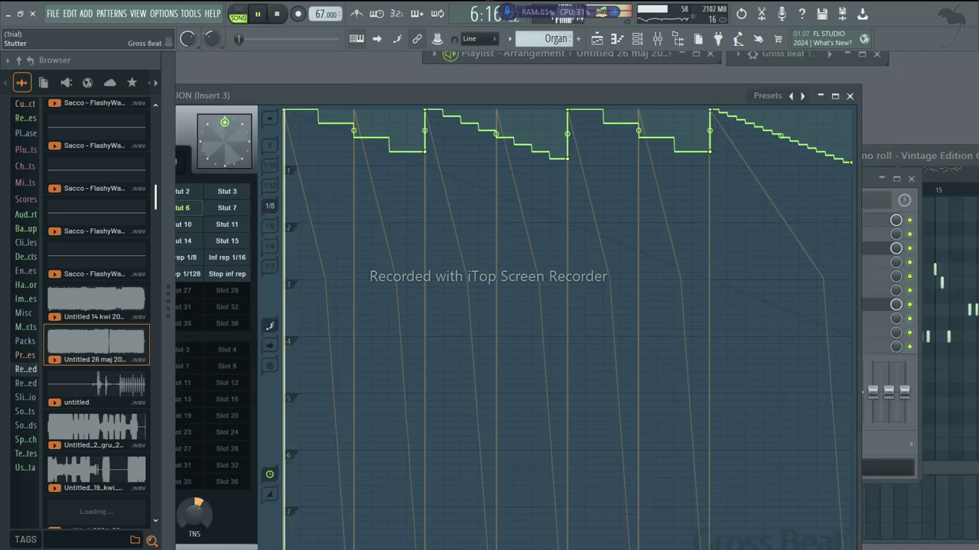
pyautogui.click(861, 53)
pyautogui.click(349, 205)
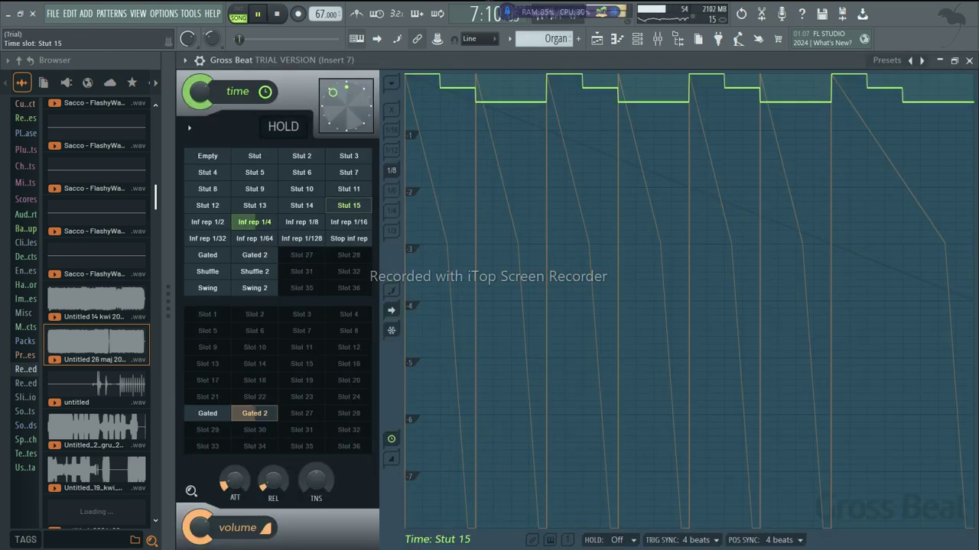
pyautogui.click(208, 414)
pyautogui.press('space')
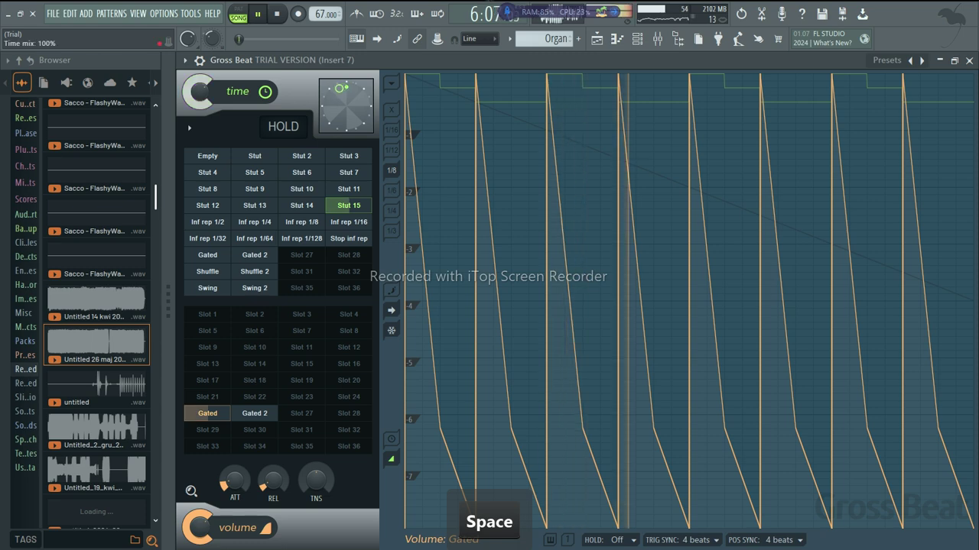
# Step: Audition the Stut 12 and Stut 14 time slots with the Gated volume slot
pyautogui.click(207, 205)
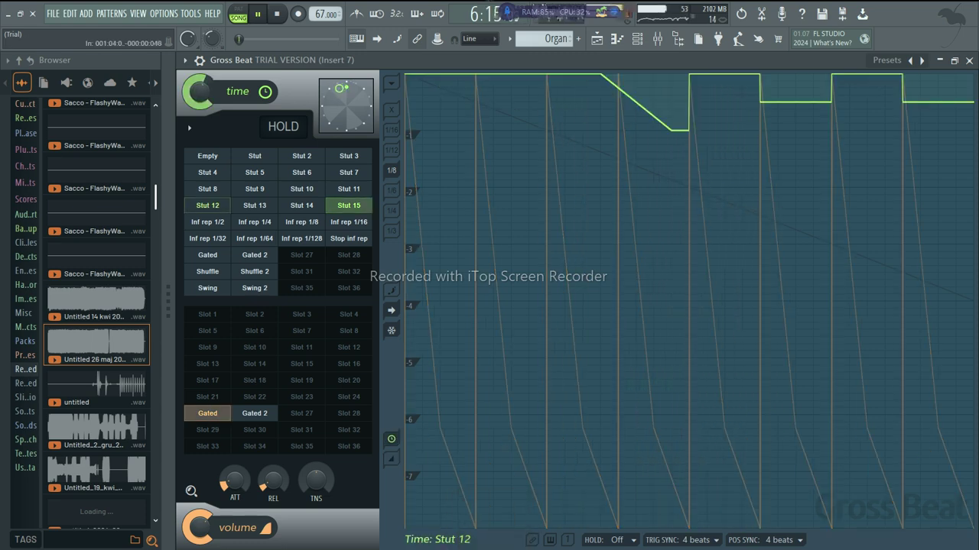
pyautogui.click(301, 205)
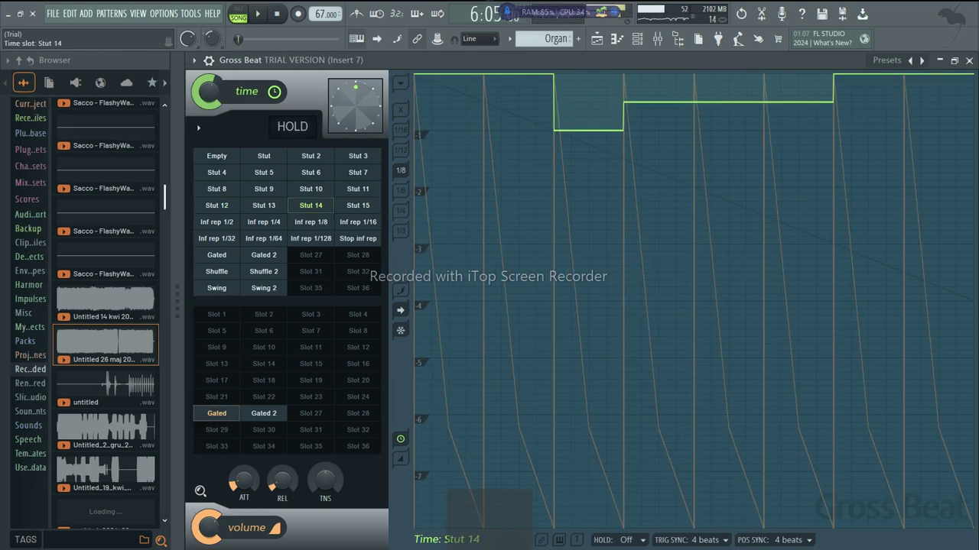
pyautogui.press('space')
pyautogui.press('v')
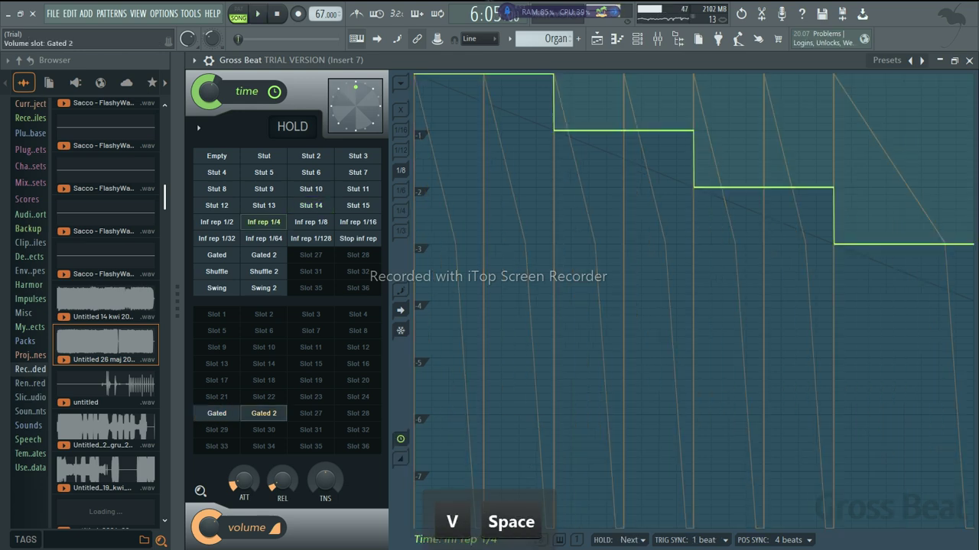
# Step: Stop and restart playback to audition the Inf rep 1/2, Swing and Stut 9 time slots
pyautogui.press('space')
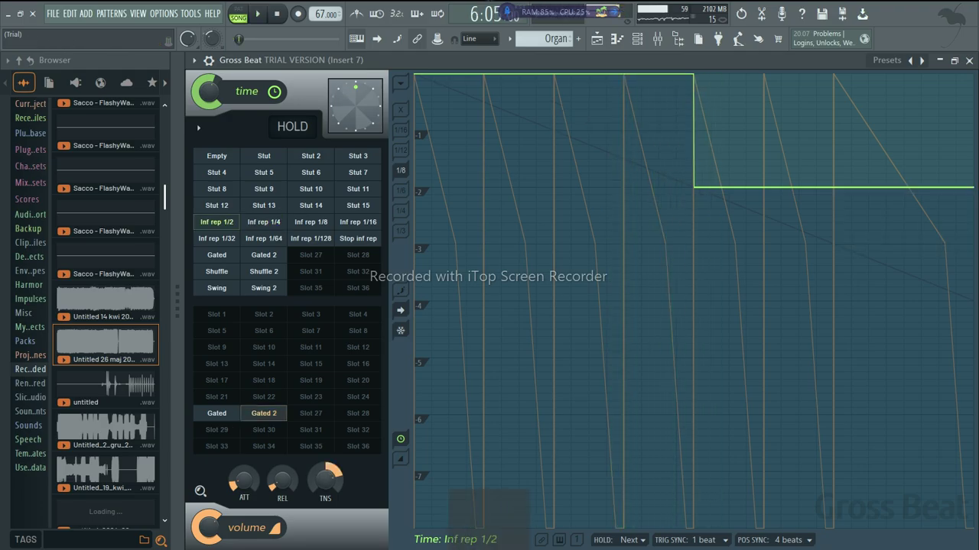
pyautogui.press('space')
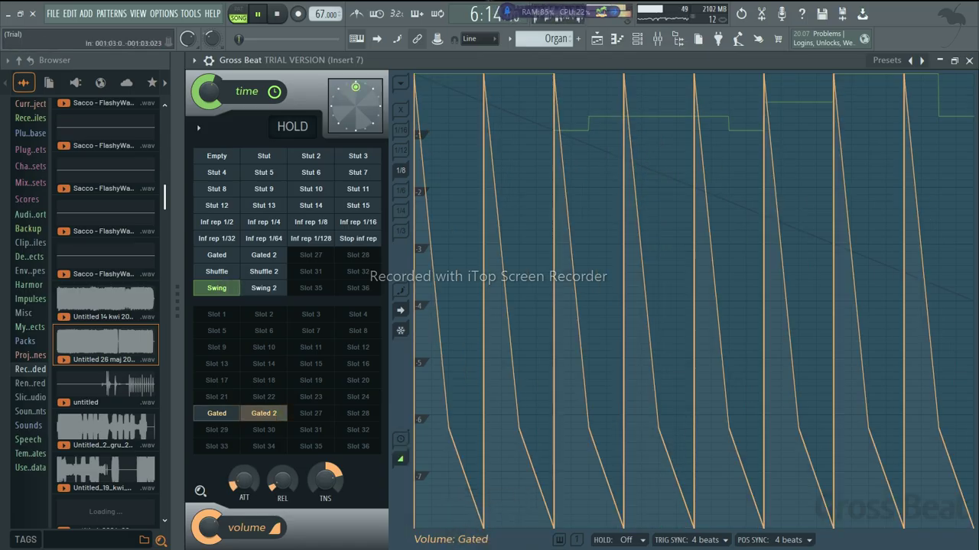
pyautogui.press('space')
pyautogui.press('space')
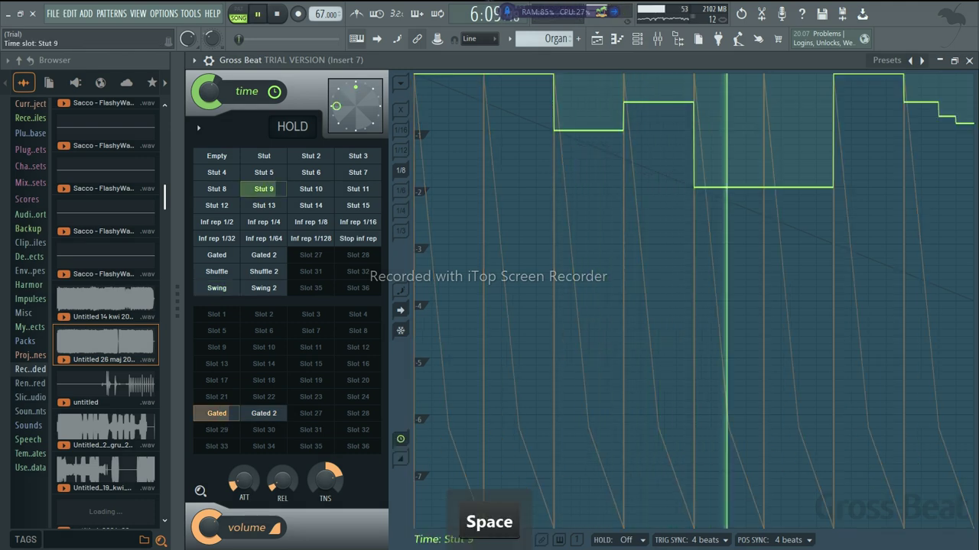
# Step: Display the options of the Stut 12 and Stut 15 time slots while stopping and restarting playback
pyautogui.rightClick(233, 200)
pyautogui.press('space')
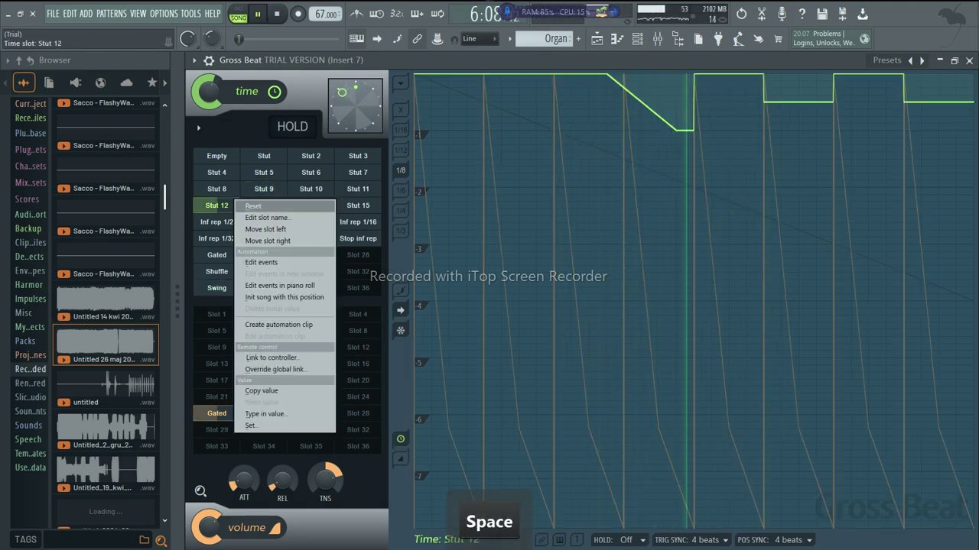
pyautogui.press('space')
pyautogui.rightClick(366, 205)
pyautogui.press('space')
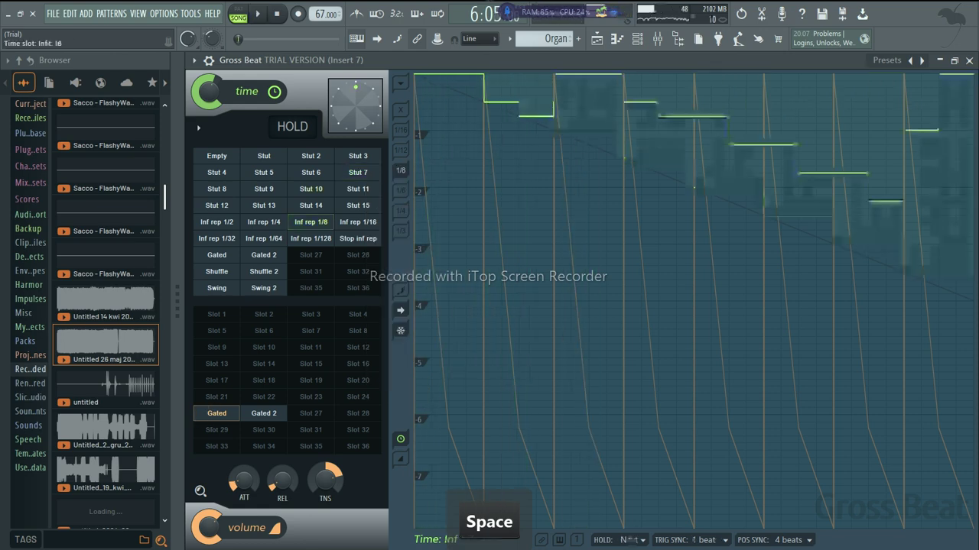
# Step: Audition the Gated 2 volume slot with the Stut 10 time slot, and stop playback
pyautogui.click(264, 413)
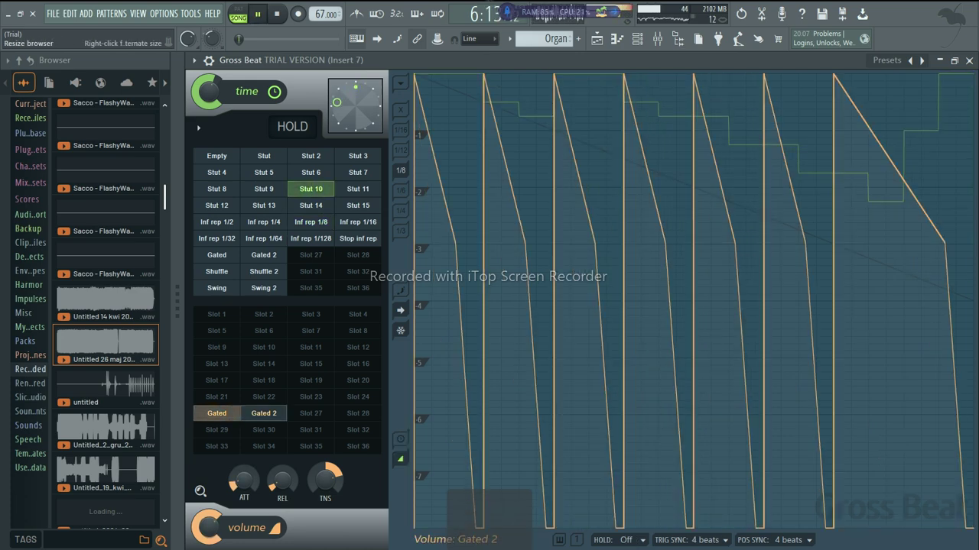
pyautogui.rightClick(304, 212)
pyautogui.press('space')
pyautogui.rightClick(198, 240)
# Step: Turn on Hold and display the options of the Stut time slot without choosing any
pyautogui.click(293, 127)
pyautogui.rightClick(281, 158)
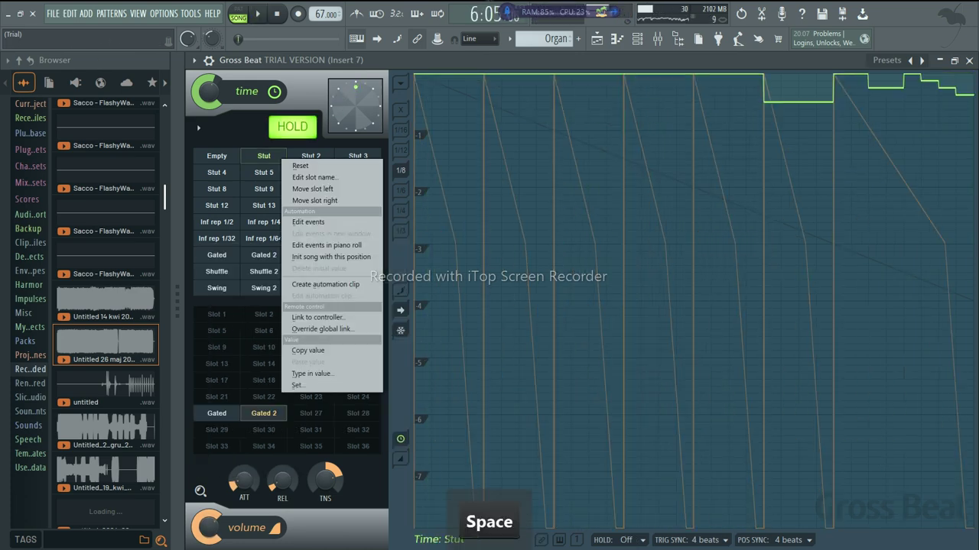
pyautogui.click(464, 92)
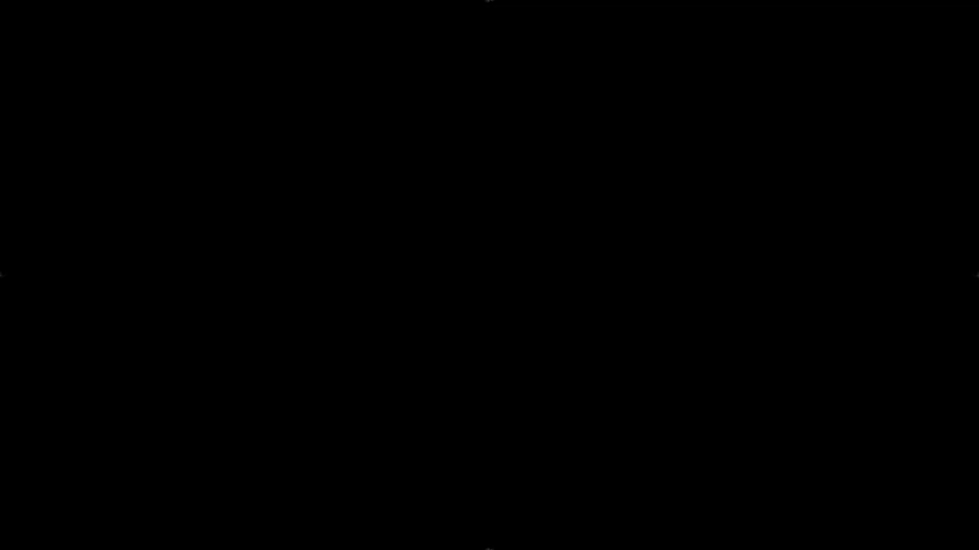